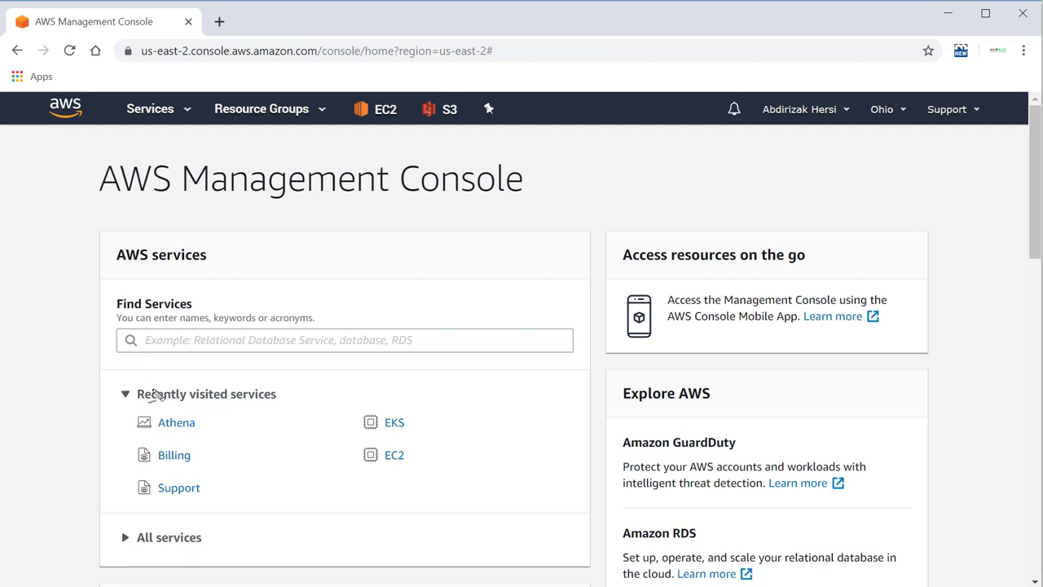
{"action": "left_click_drag", "start_coordinate": [124, 383], "coordinate": [253, 383]}
{"action": "left_click_drag", "start_coordinate": [322, 392], "coordinate": [335, 398]}
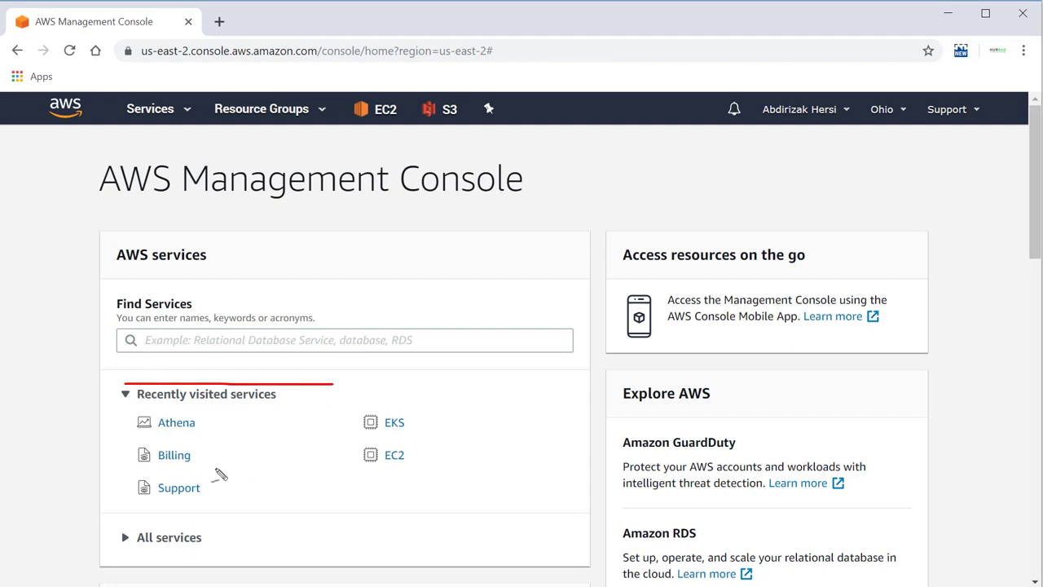
{"action": "left_click_drag", "start_coordinate": [187, 425], "coordinate": [225, 394]}
{"action": "left_click_drag", "start_coordinate": [201, 440], "coordinate": [200, 463]}
{"action": "left_click_drag", "start_coordinate": [214, 498], "coordinate": [282, 472]}
{"action": "left_click_drag", "start_coordinate": [397, 427], "coordinate": [417, 419]}
{"action": "left_click_drag", "start_coordinate": [393, 471], "coordinate": [408, 457]}
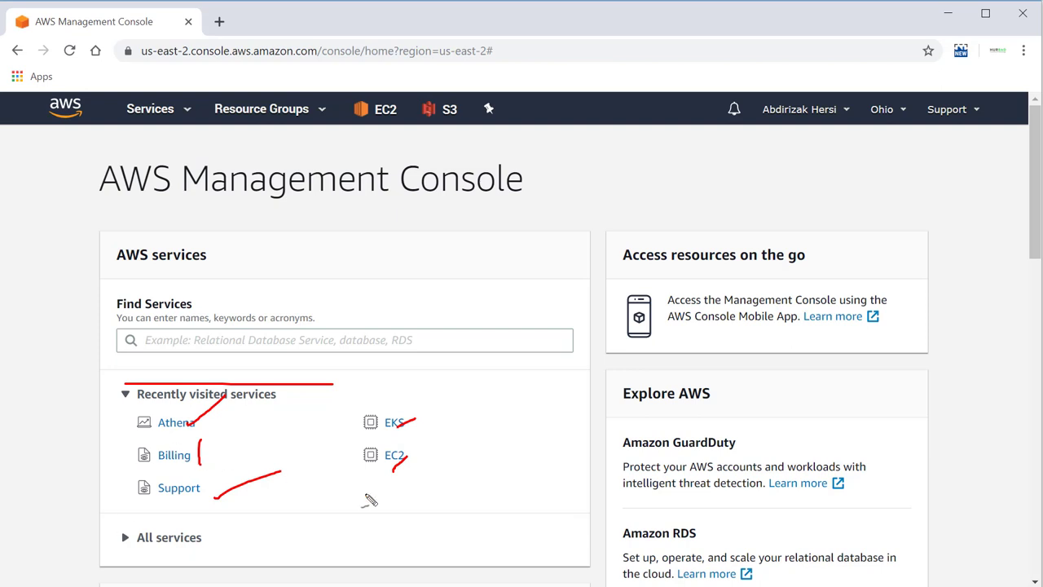
{"action": "key", "text": "Escape"}
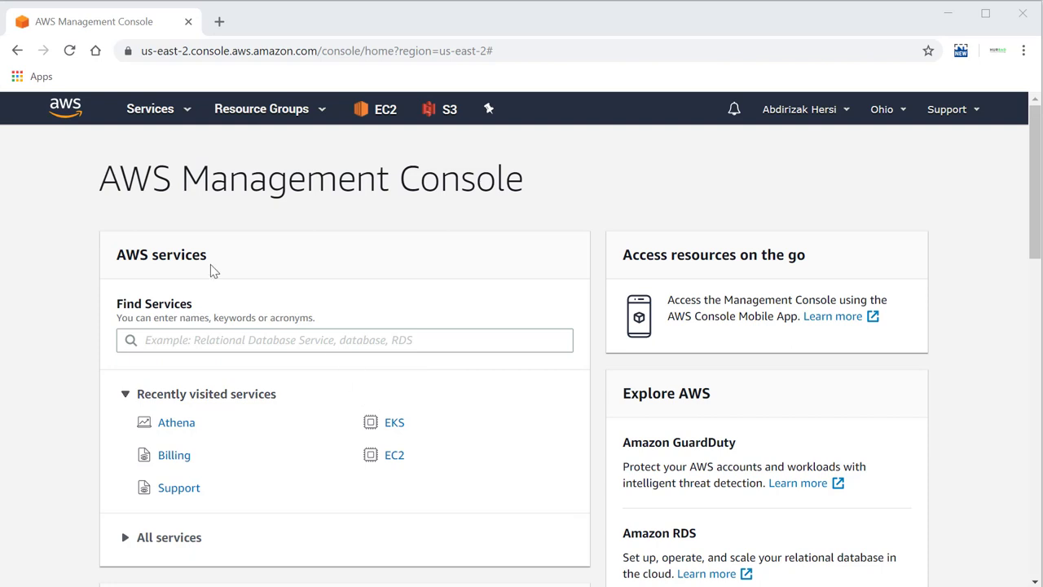
Open the EC2 service and look through its dashboard and the sections of its navigation list
{"action": "left_click", "coordinate": [190, 110]}
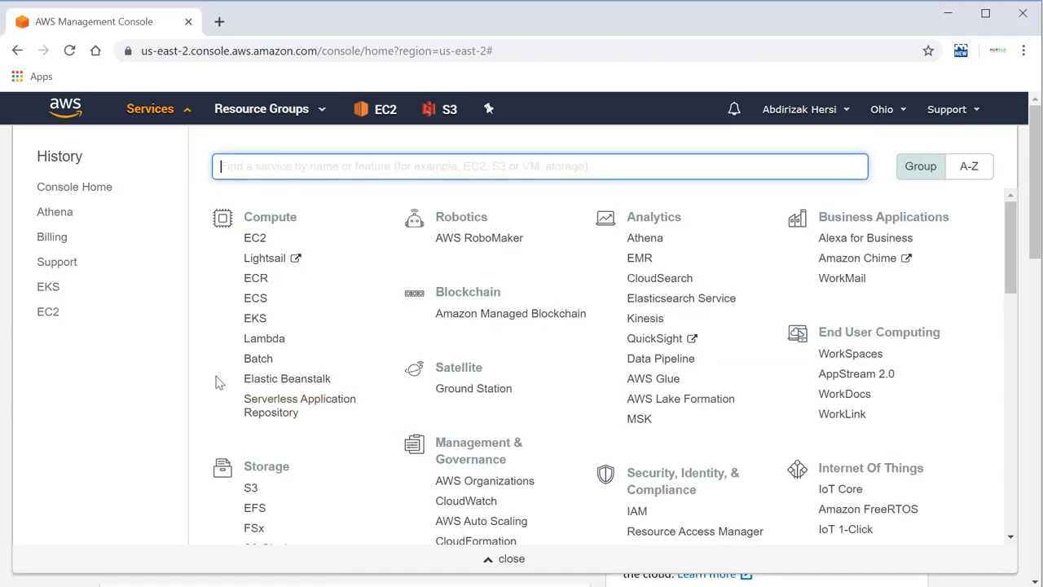
{"action": "left_click", "coordinate": [256, 242]}
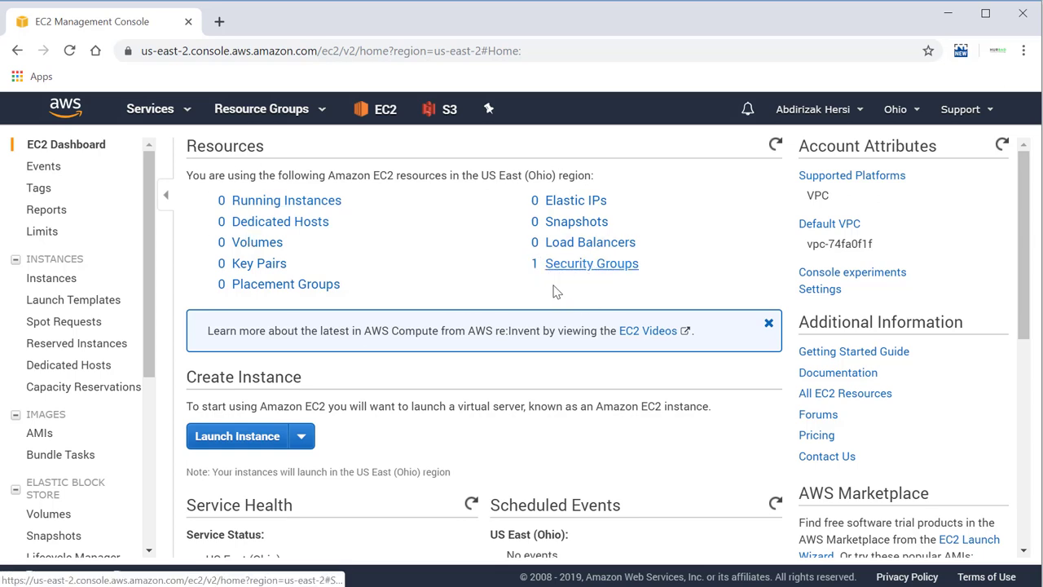
{"action": "left_click_drag", "start_coordinate": [226, 375], "coordinate": [349, 388]}
{"action": "left_click", "coordinate": [338, 403]}
{"action": "left_click_drag", "start_coordinate": [149, 190], "coordinate": [144, 220]}
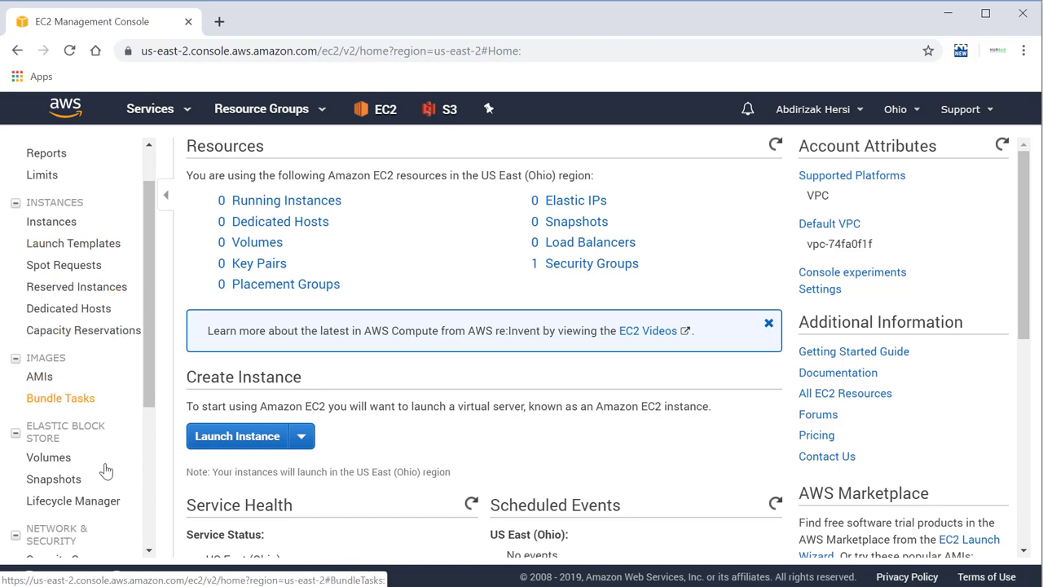
{"action": "scroll", "coordinate": [61, 508], "scroll_direction": "down", "scroll_amount": 3}
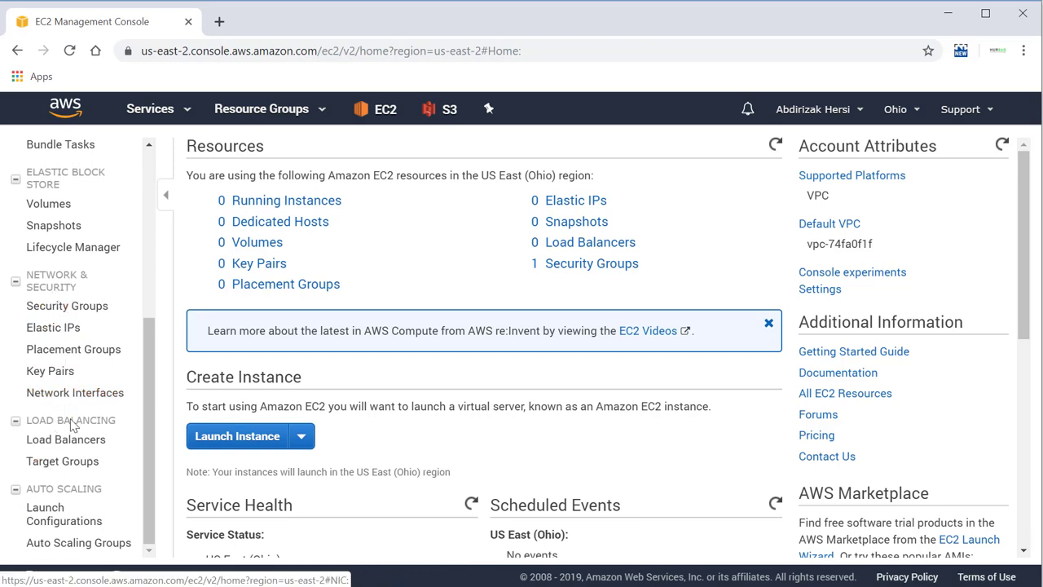
{"action": "scroll", "coordinate": [72, 448], "scroll_direction": "up", "scroll_amount": 4}
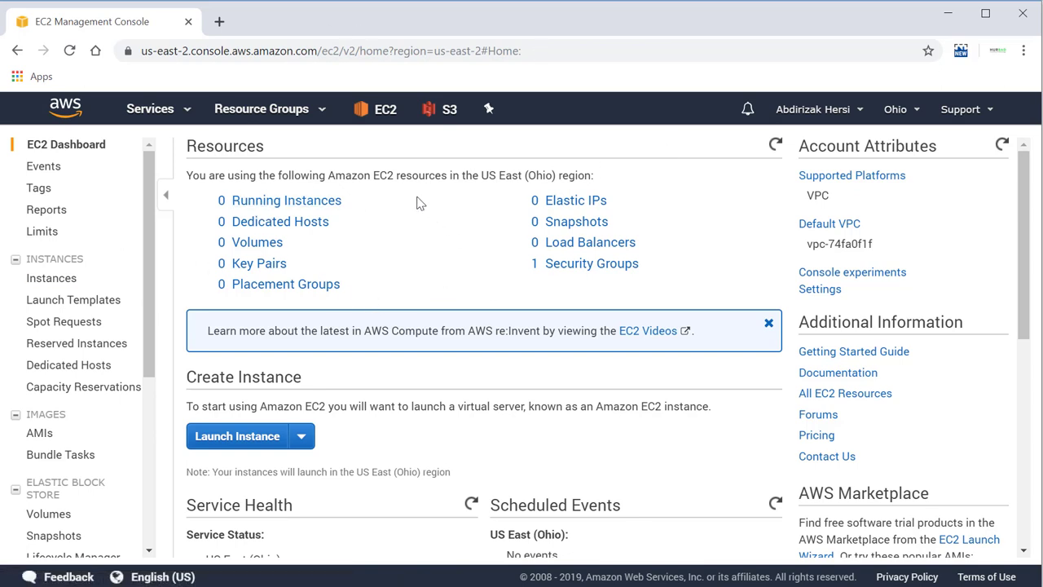
Look through the complete list of AWS services grouped by category
{"action": "left_click", "coordinate": [179, 111]}
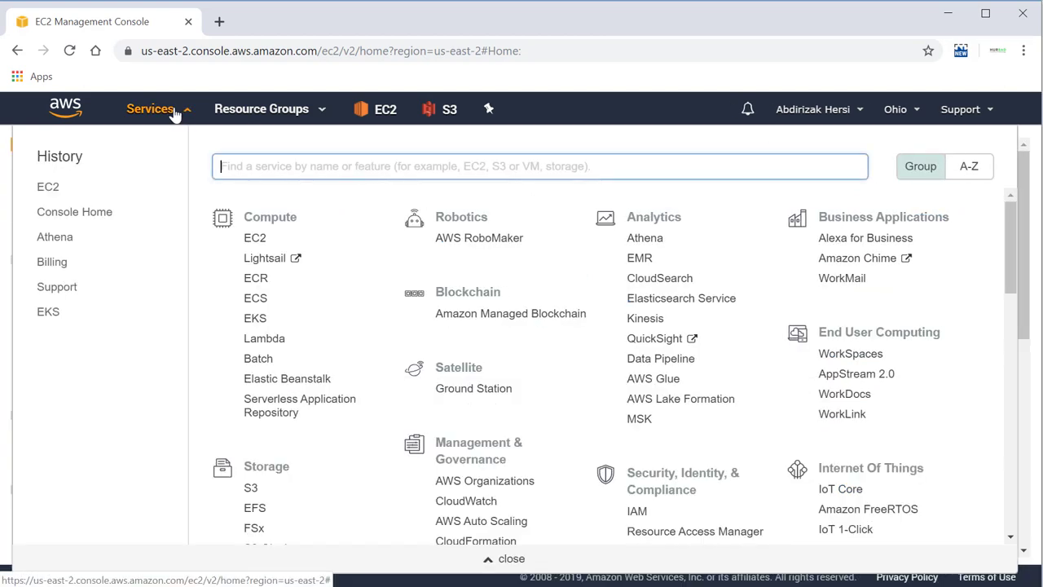
{"action": "scroll", "coordinate": [507, 386], "scroll_direction": "down", "scroll_amount": 10}
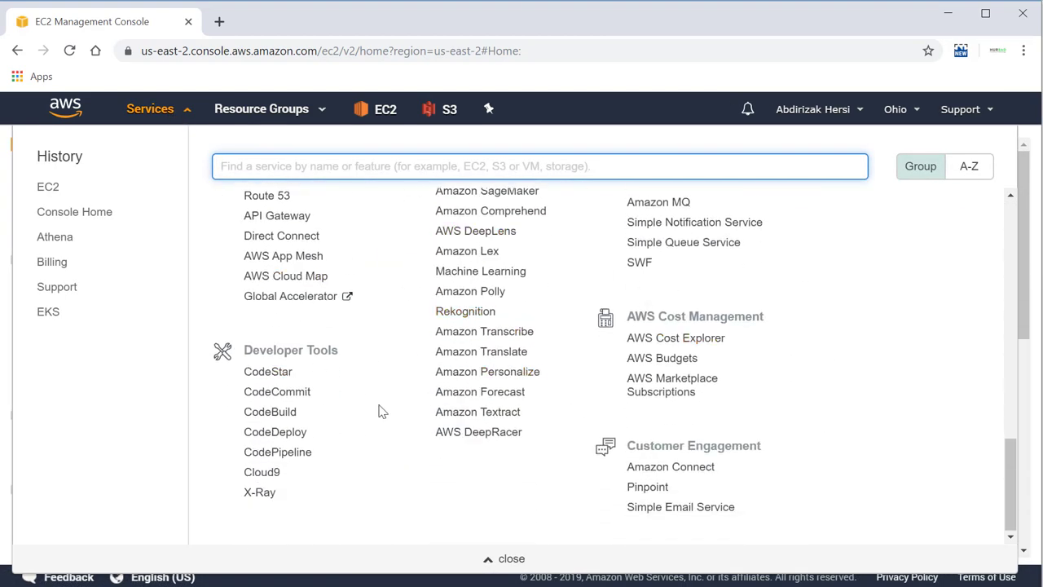
{"action": "scroll", "coordinate": [380, 410], "scroll_direction": "up", "scroll_amount": 5}
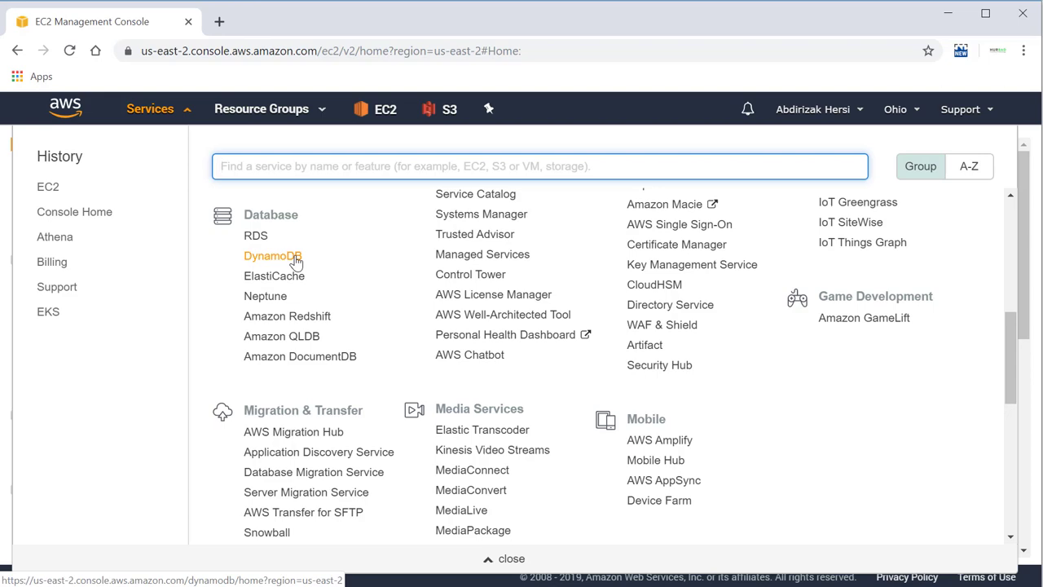
{"action": "scroll", "coordinate": [295, 261], "scroll_direction": "up", "scroll_amount": 5}
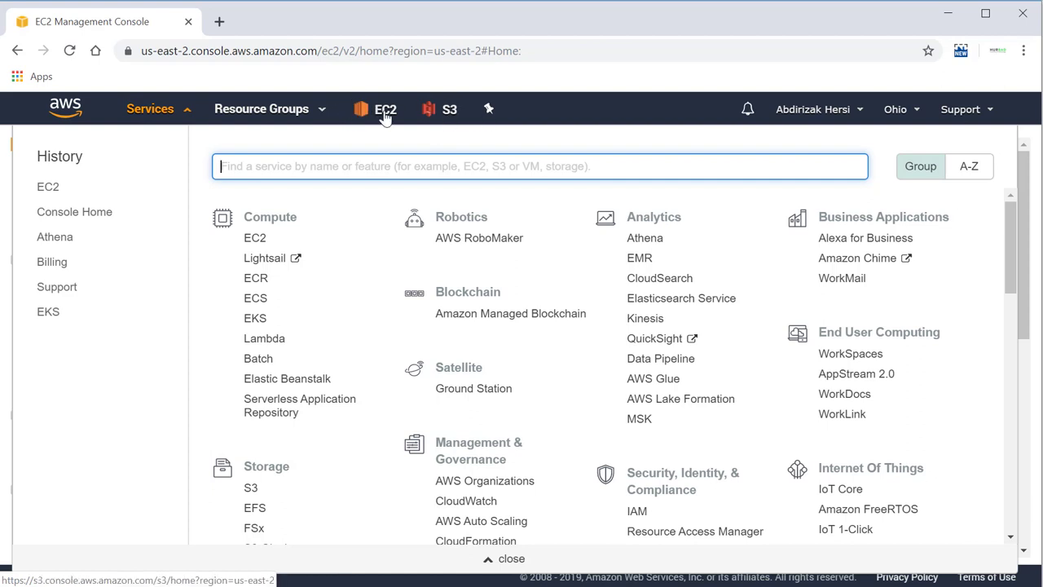
Start customizing the one-click navigation shortcuts and add Kinesis after S3
{"action": "left_click", "coordinate": [489, 110]}
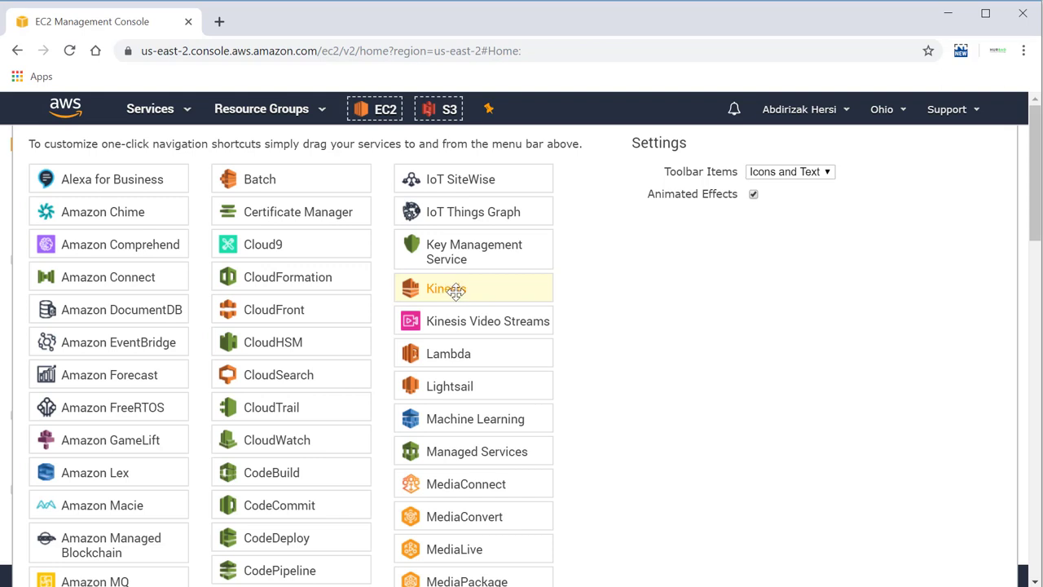
{"action": "left_click_drag", "start_coordinate": [459, 288], "coordinate": [514, 113]}
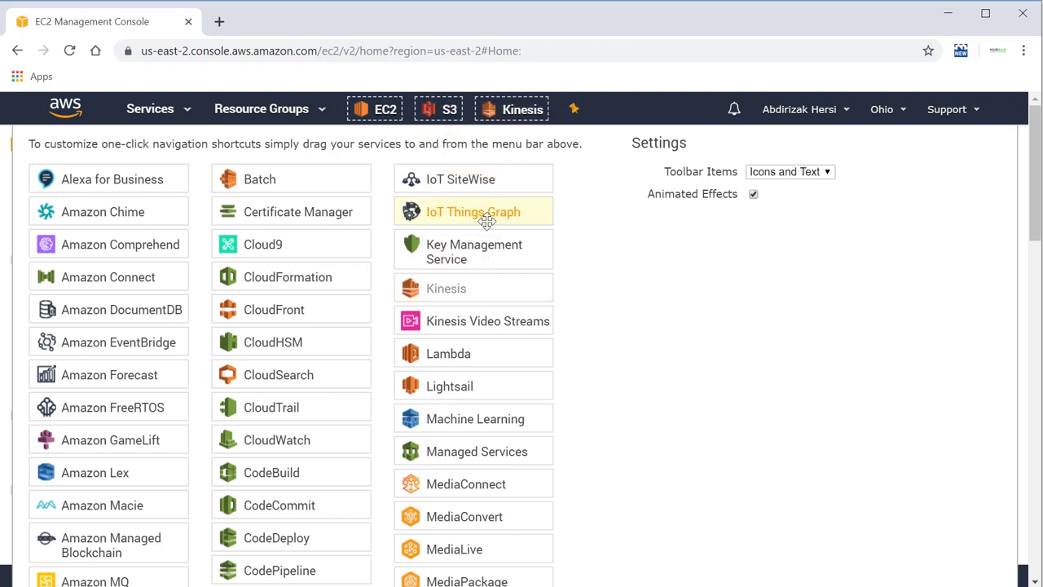
Try the Icons Only and Text Only display for the toolbar items, and return it to Icons and Text
{"action": "left_click", "coordinate": [827, 172]}
{"action": "key", "text": "Escape"}
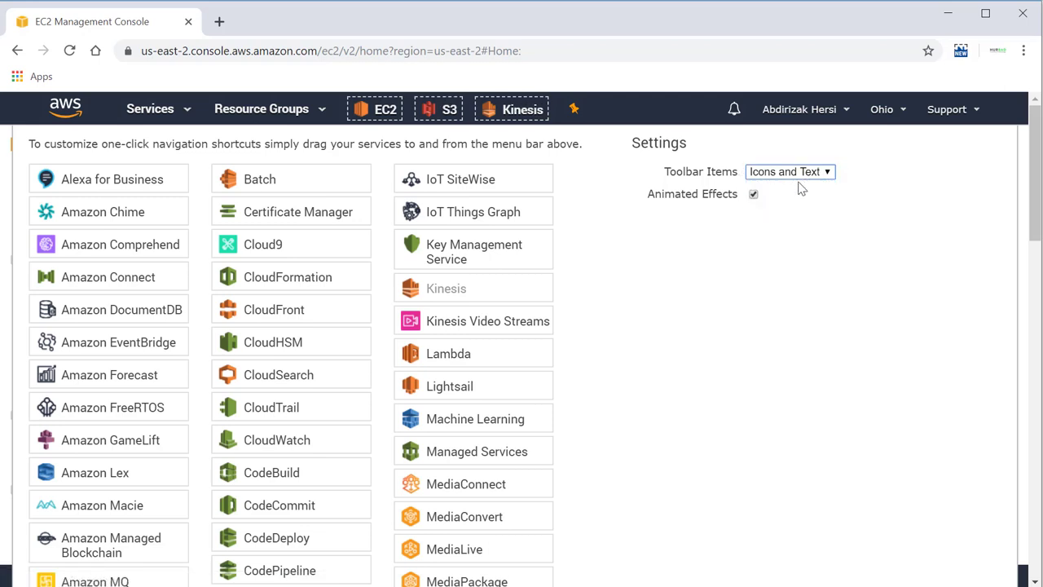
{"action": "key", "text": "Down"}
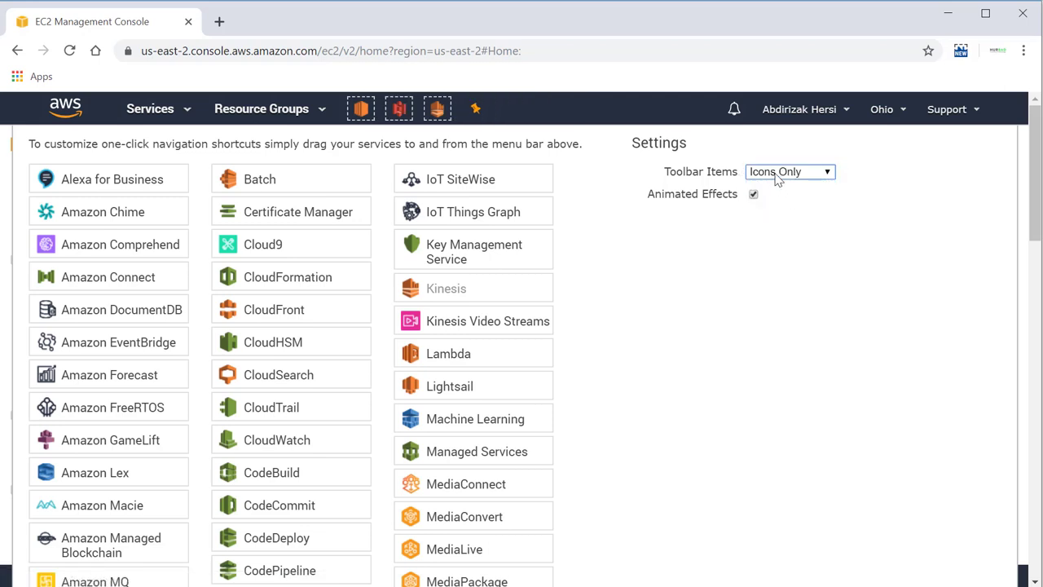
{"action": "key", "text": "Down"}
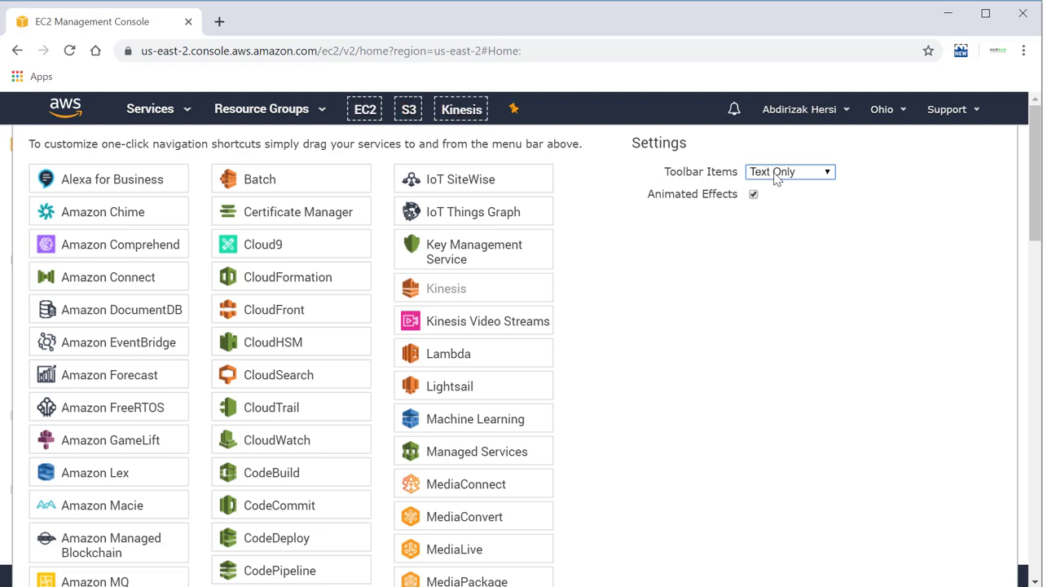
{"action": "key", "text": "Up"}
{"action": "key", "text": "Up"}
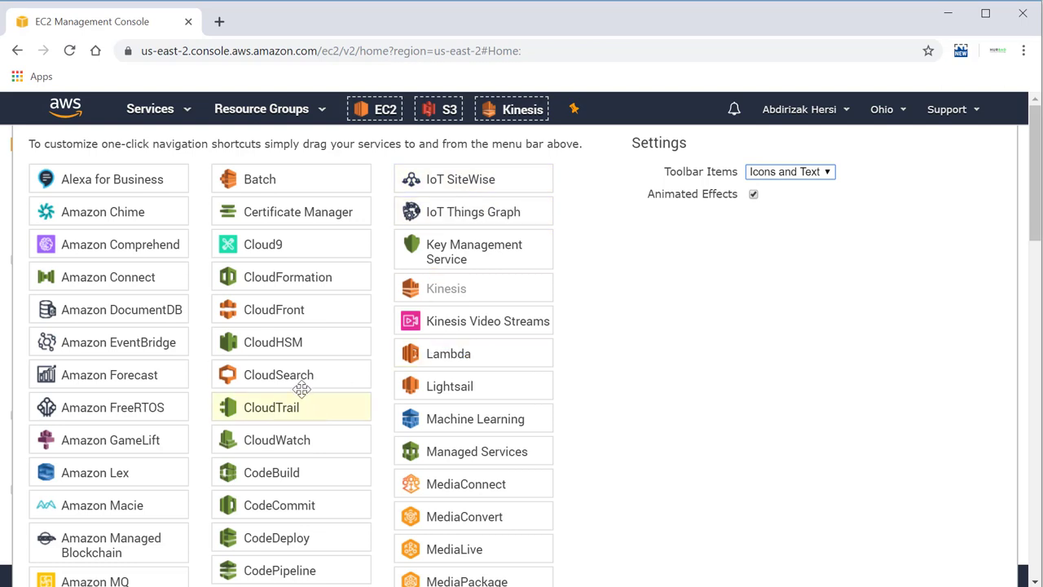
Add Lightsail to the navigation shortcuts after Kinesis and finish customizing them
{"action": "left_click_drag", "start_coordinate": [456, 387], "coordinate": [578, 109]}
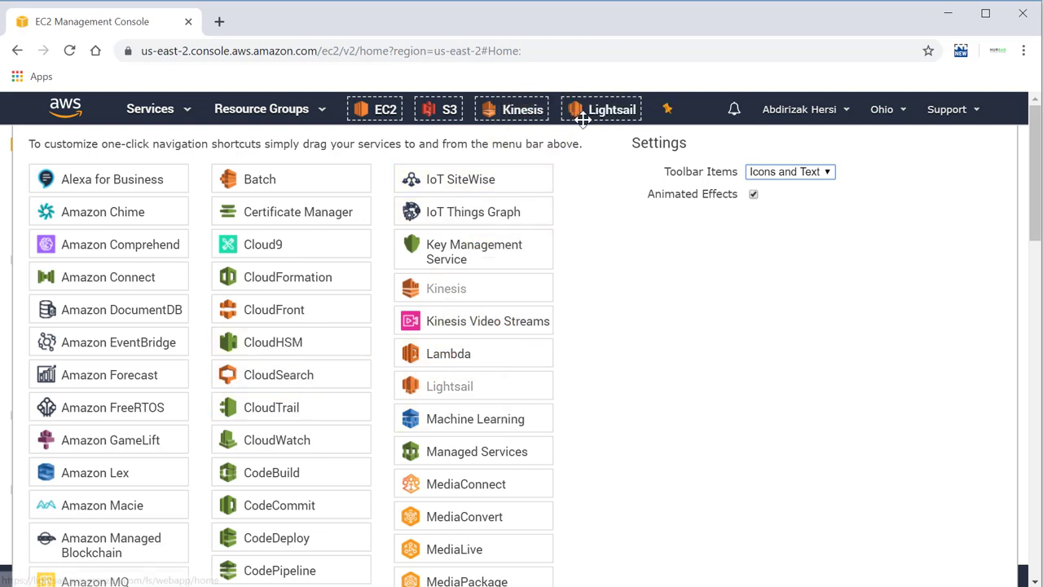
{"action": "left_click", "coordinate": [668, 107]}
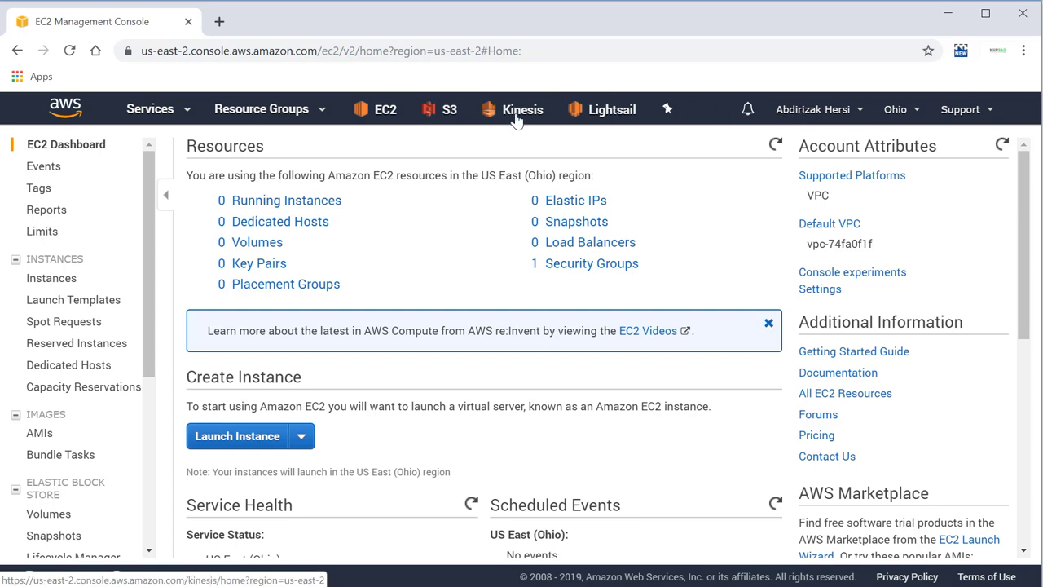
Open the list of all AWS services
{"action": "left_click", "coordinate": [144, 112]}
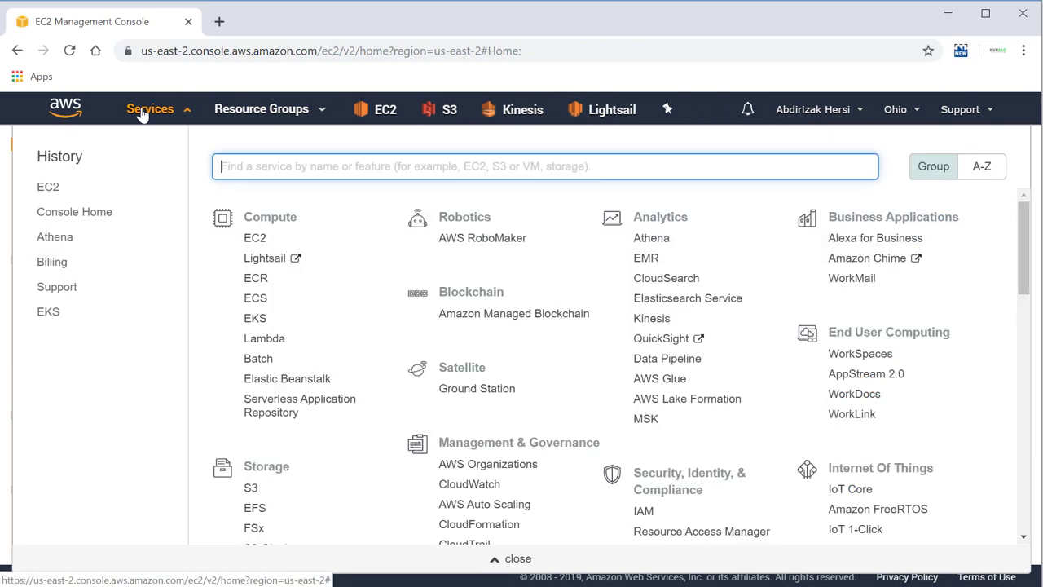